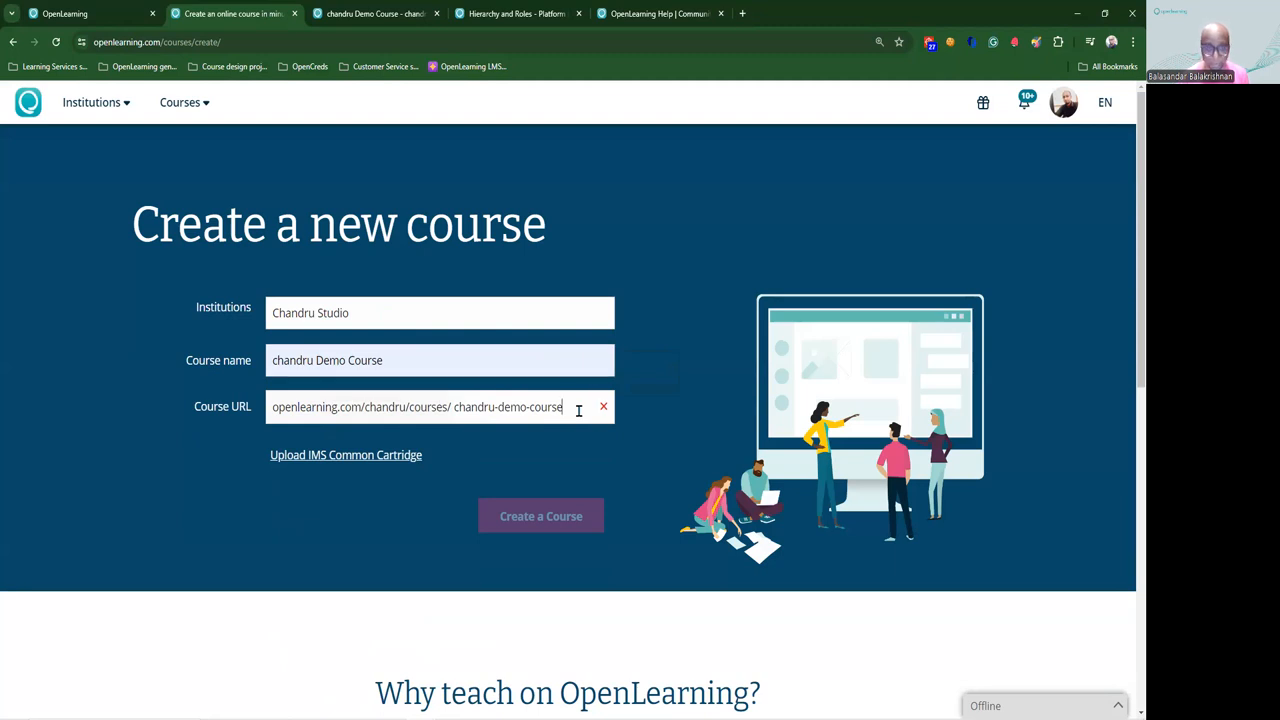
Step: Append 1 to the Course URL so the slug chandru-demo-course1 validates
{"action": "type", "text": "1"}
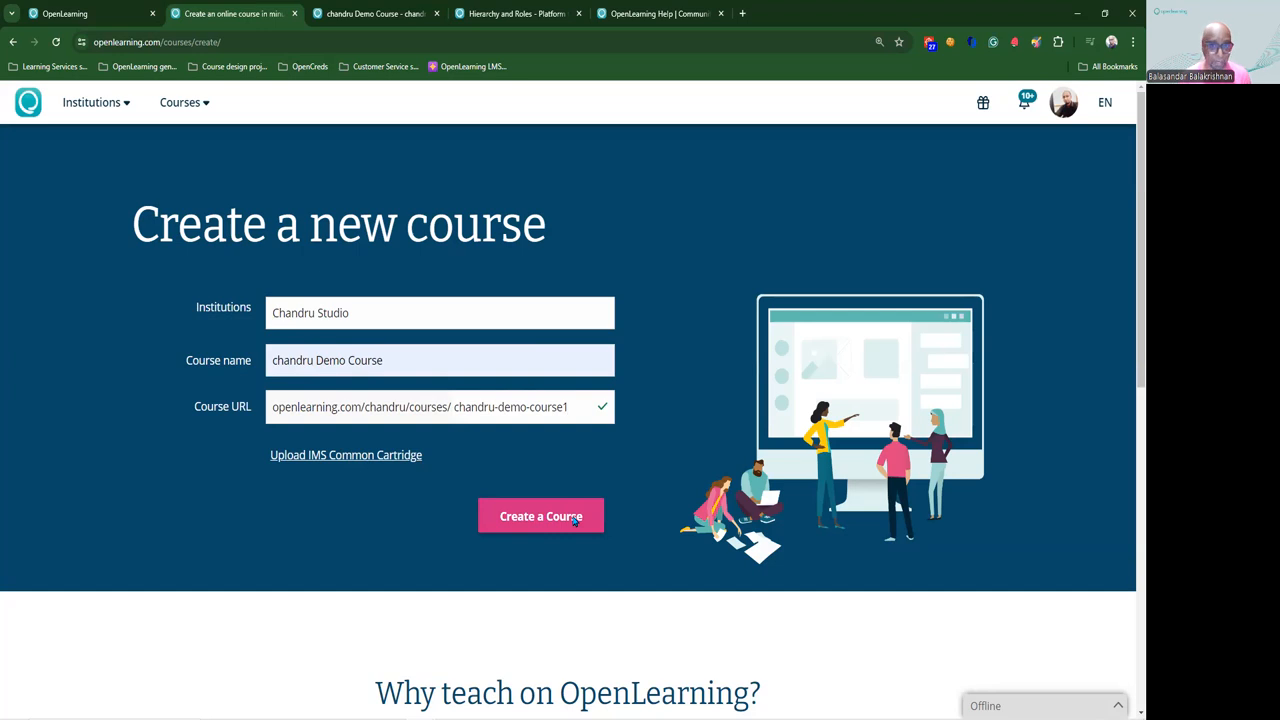
Step: Bring up the chandru Demo Course page at Setup Wizard Step 1, Create your course
{"action": "left_click", "coordinate": [191, 110]}
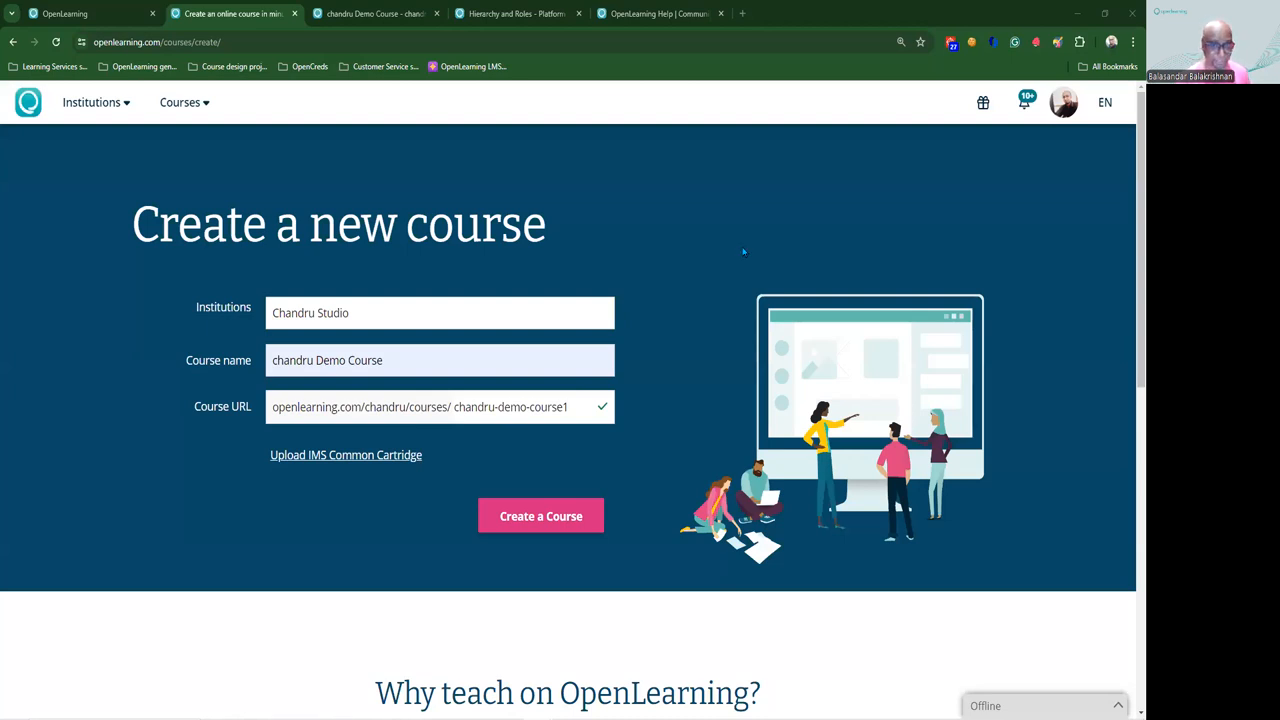
{"action": "left_click", "coordinate": [388, 16]}
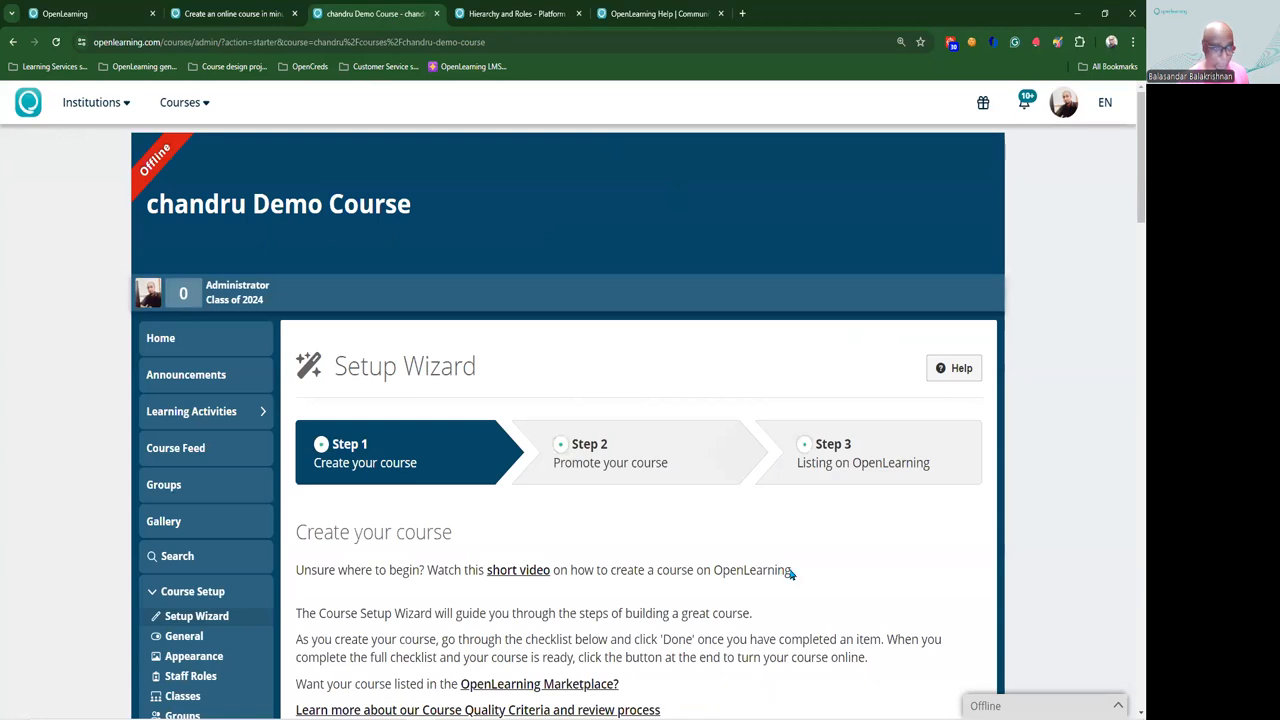
Step: Glance over the Setup Wizard checklist, then move to the Hierarchy and Roles page
{"action": "scroll", "coordinate": [566, 525], "scroll_direction": "down", "scroll_amount": 2}
{"action": "scroll", "coordinate": [566, 525], "scroll_direction": "up", "scroll_amount": 2}
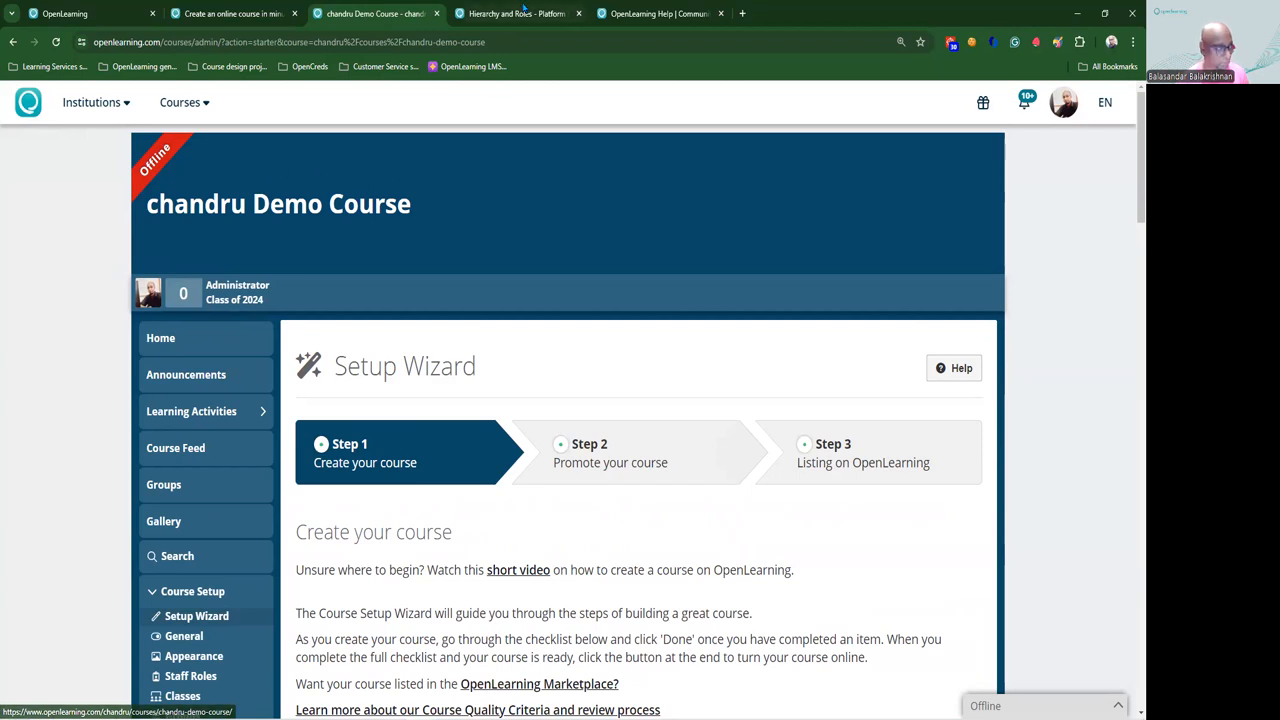
{"action": "left_click", "coordinate": [526, 13]}
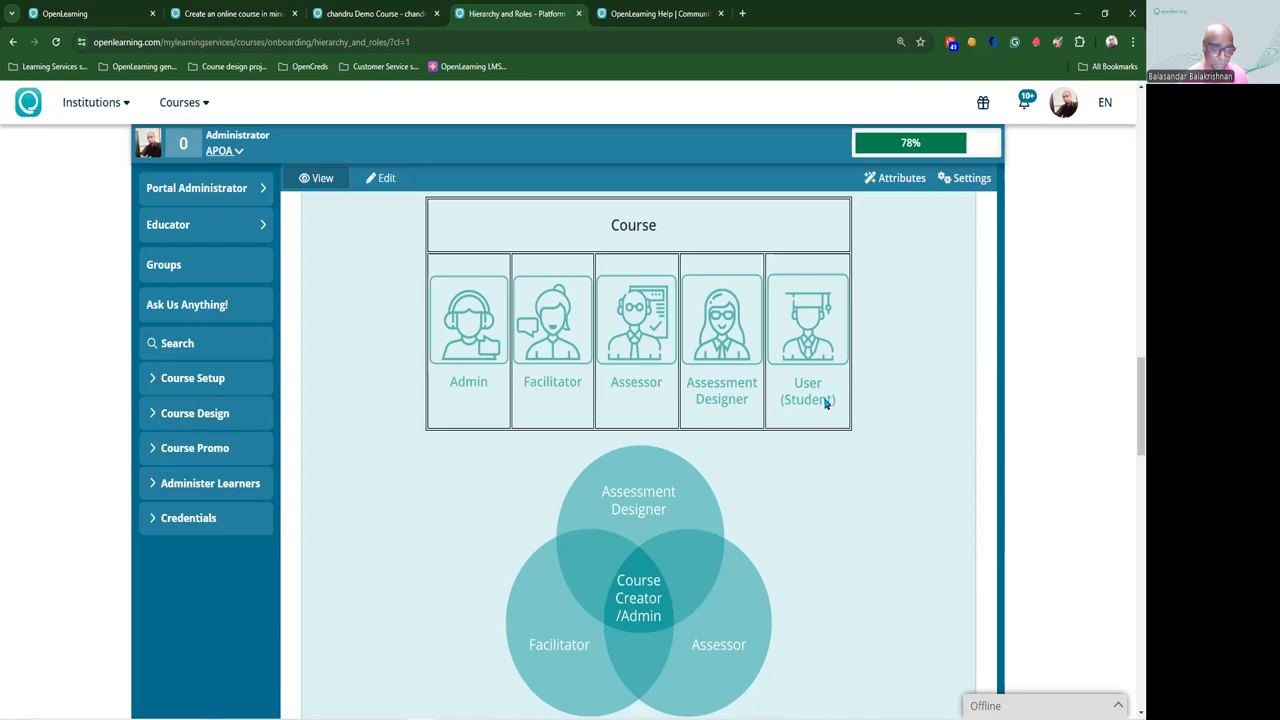
Step: Return to the chandru Demo Course Setup Wizard after reviewing the Admin/Facilitator/Assessor roles diagram
{"action": "left_click", "coordinate": [400, 18]}
Step: Open Staff Roles and review the Manage Staff and Course Administrators sections
{"action": "scroll", "coordinate": [691, 433], "scroll_direction": "down", "scroll_amount": 4}
{"action": "scroll", "coordinate": [691, 433], "scroll_direction": "up", "scroll_amount": 1}
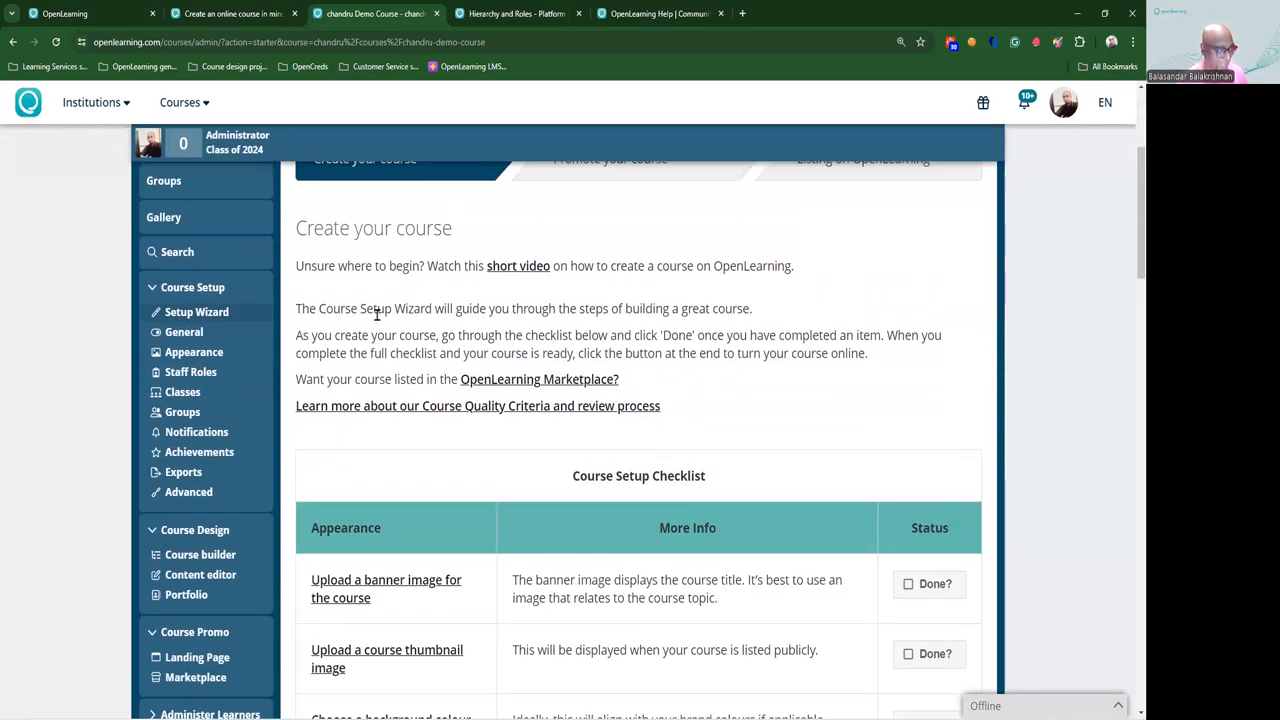
{"action": "key", "text": "ctrl"}
{"action": "key", "text": "ctrl"}
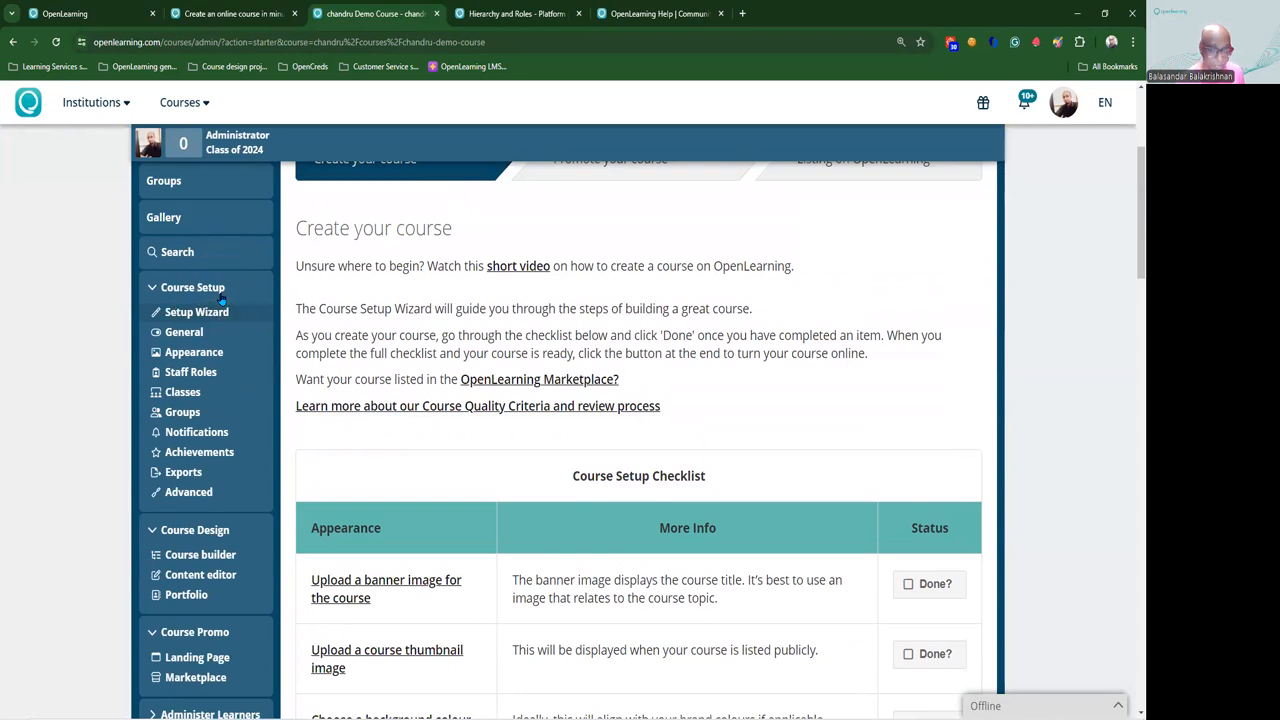
{"action": "left_click", "coordinate": [211, 377]}
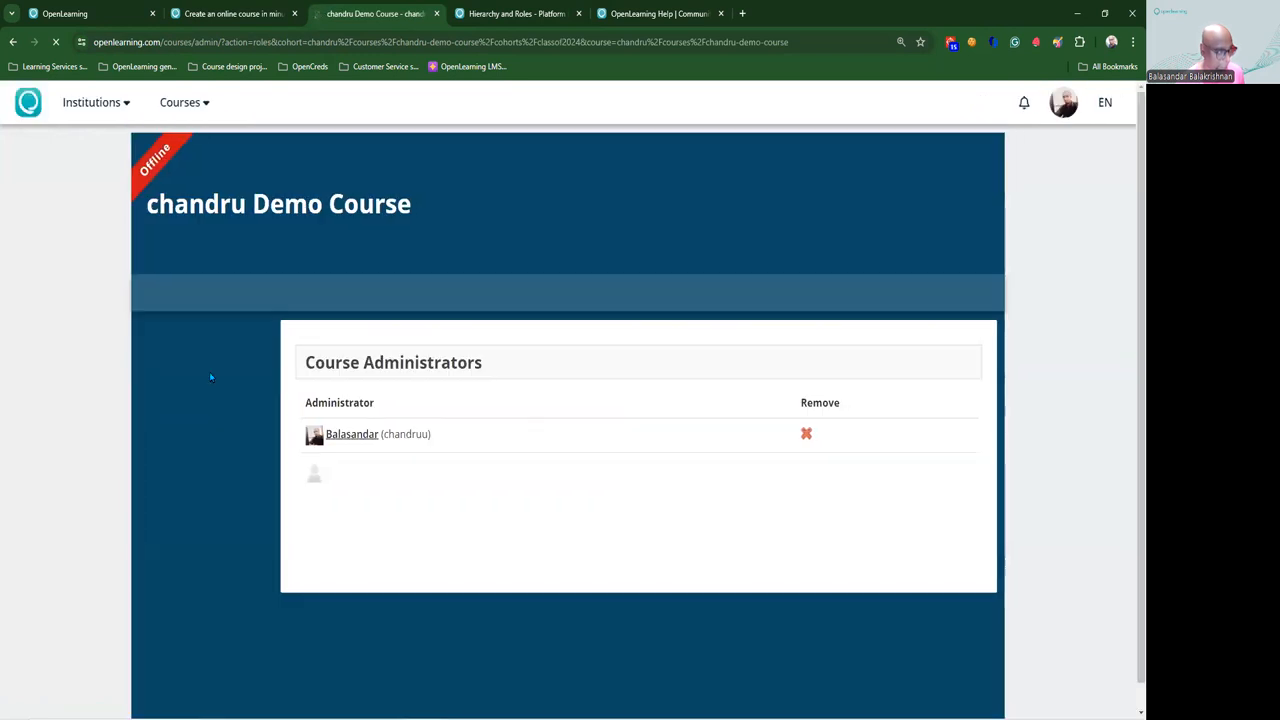
{"action": "scroll", "coordinate": [674, 404], "scroll_direction": "down", "scroll_amount": 5}
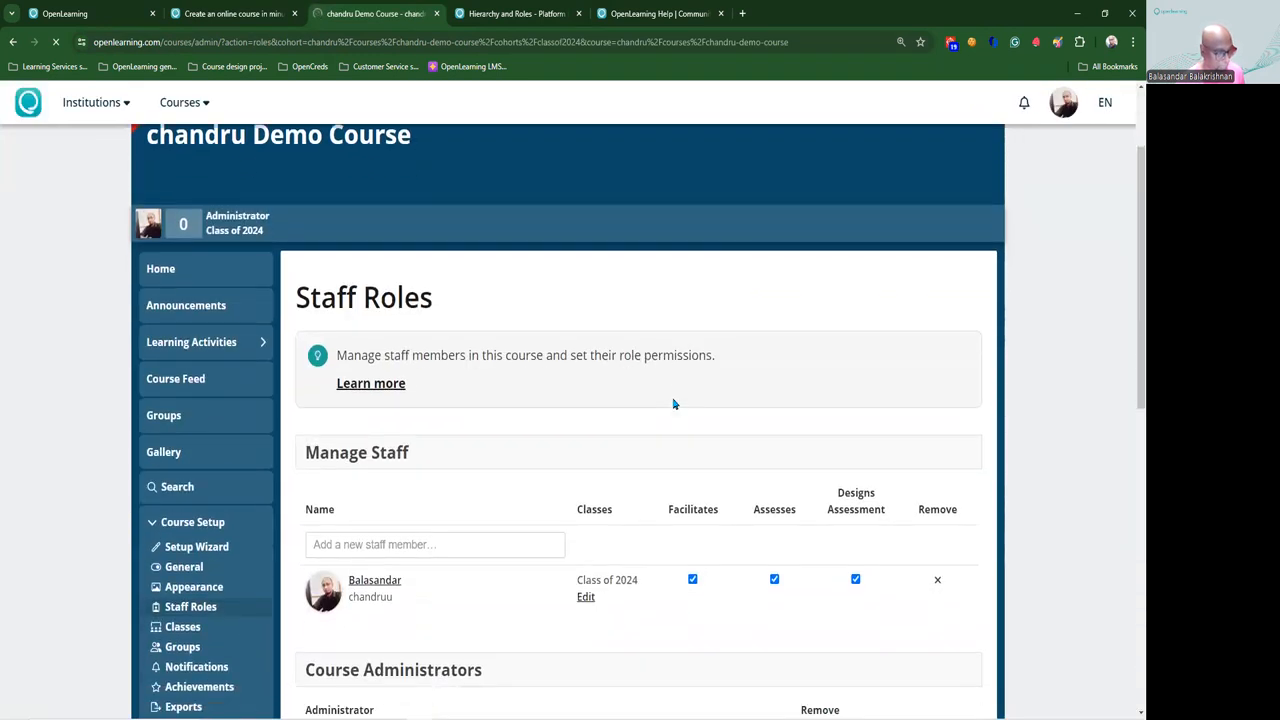
{"action": "scroll", "coordinate": [674, 404], "scroll_direction": "up", "scroll_amount": 1}
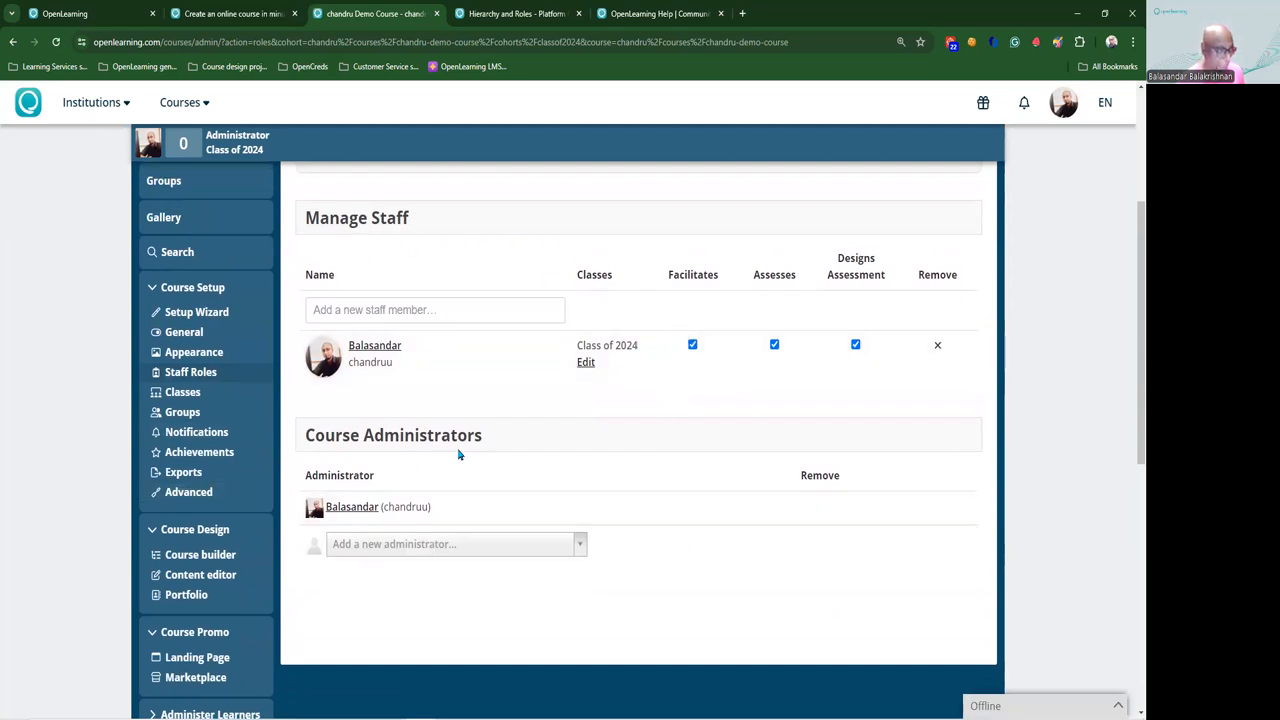
{"action": "left_click_drag", "start_coordinate": [500, 436], "coordinate": [304, 432]}
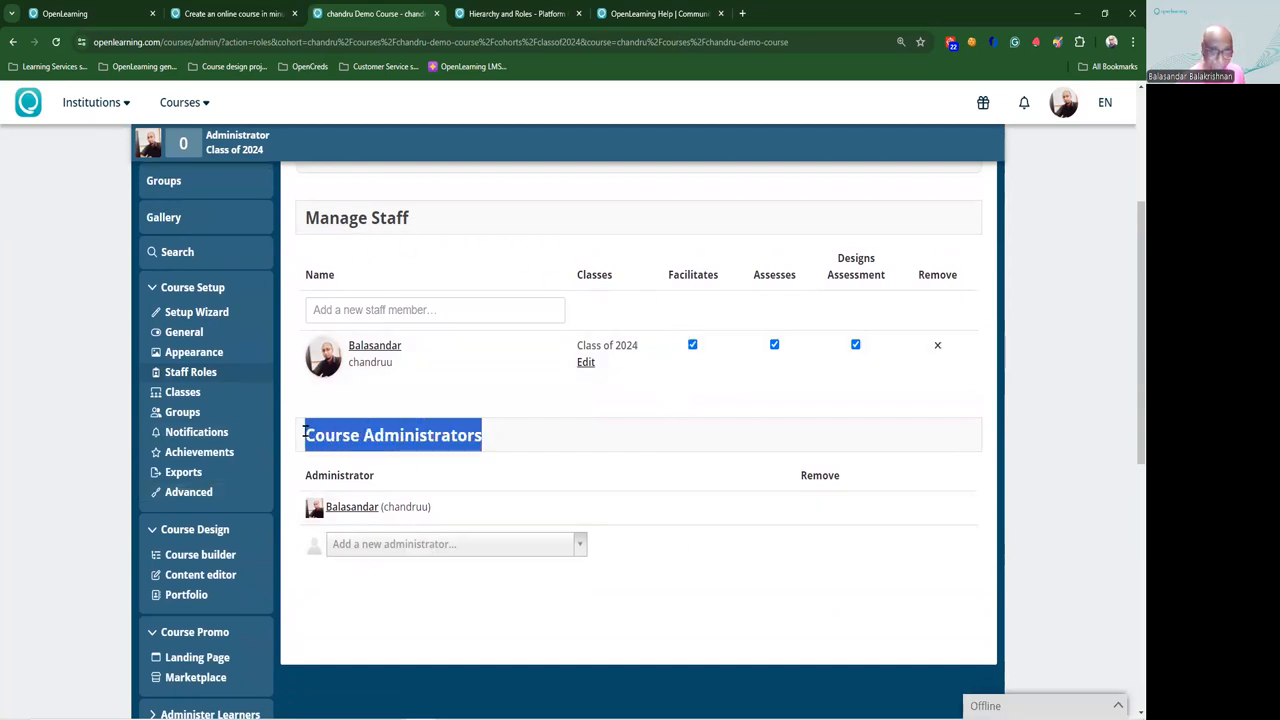
{"action": "left_click", "coordinate": [447, 565]}
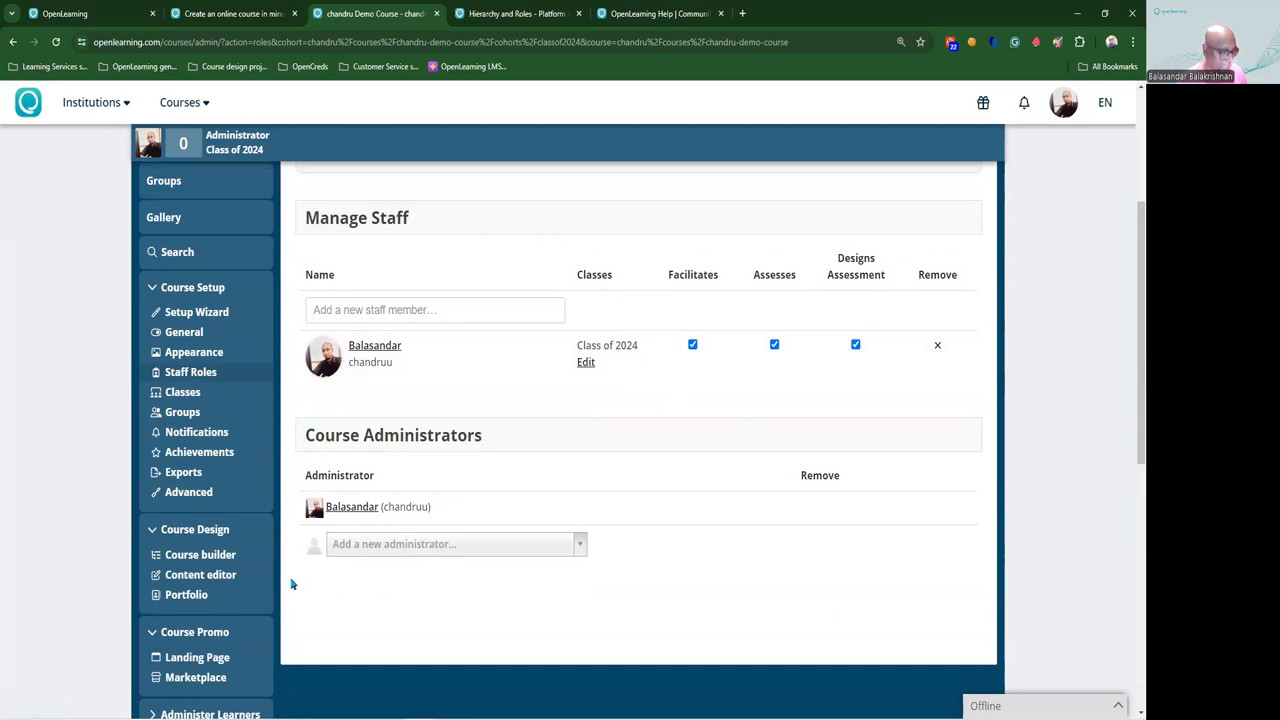
Step: Add the second user as a new course administrator by searching their e-mail address
{"action": "left_click", "coordinate": [409, 554]}
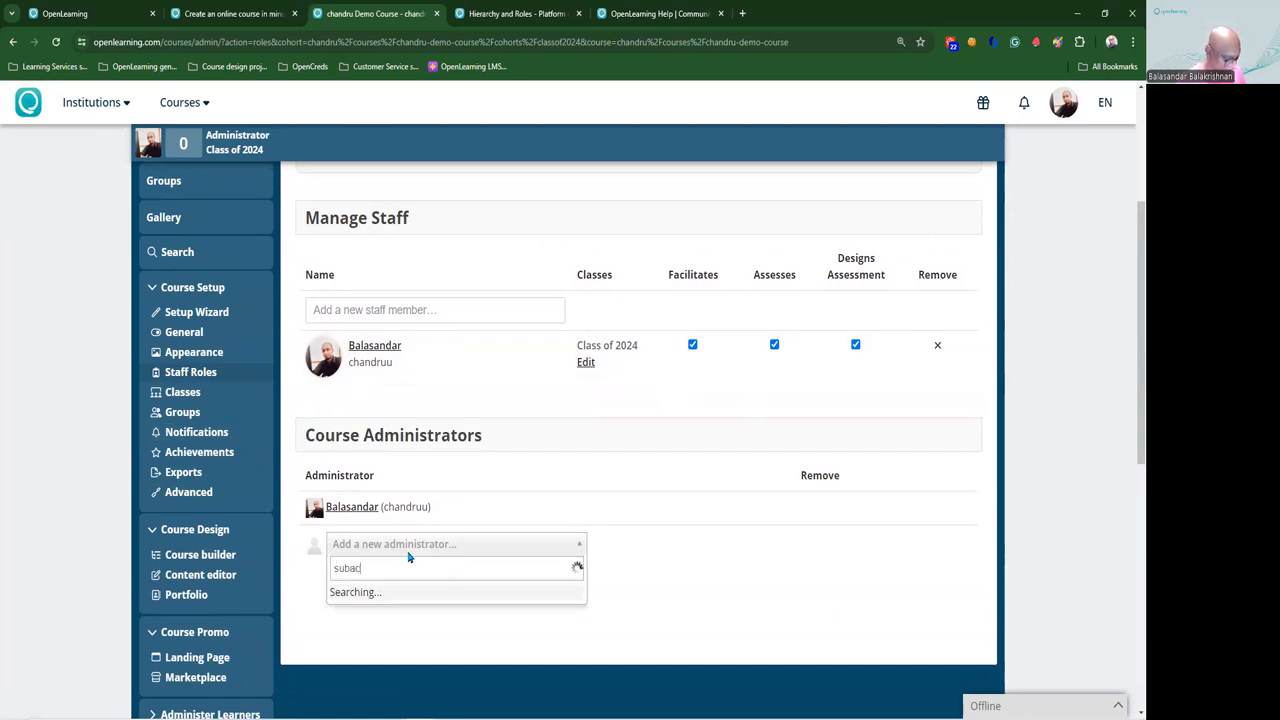
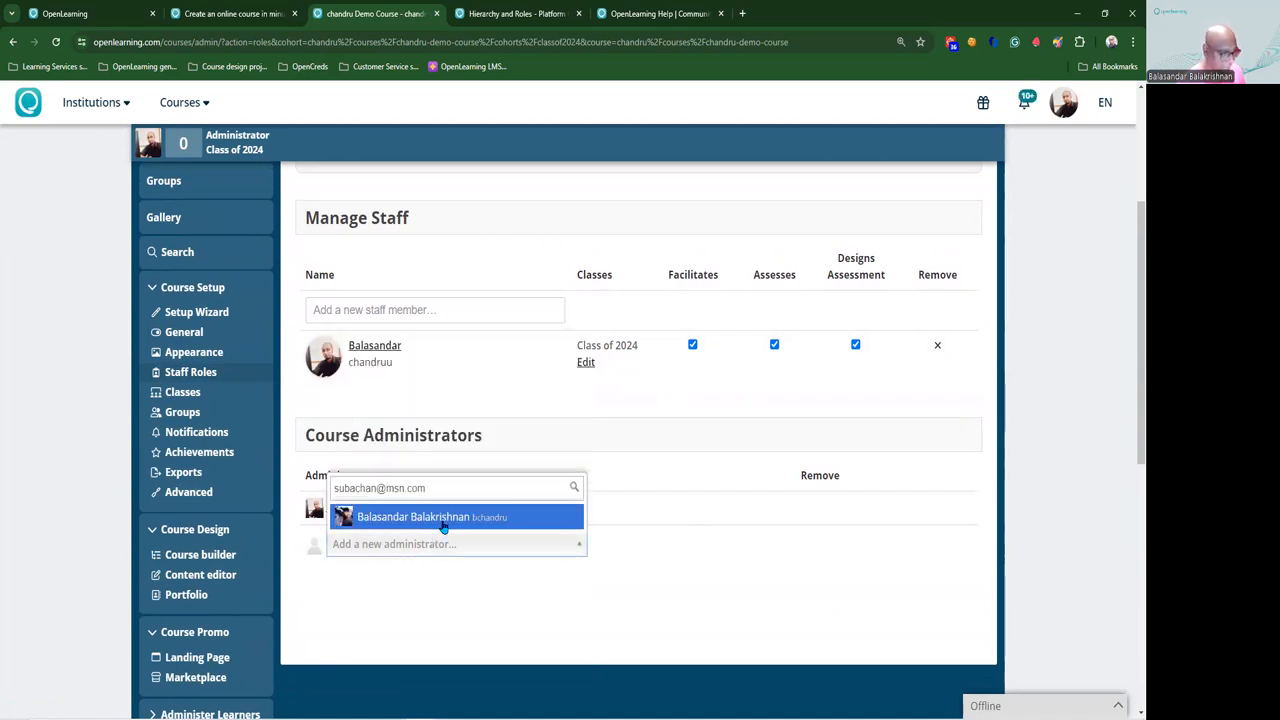
{"action": "left_click", "coordinate": [440, 521]}
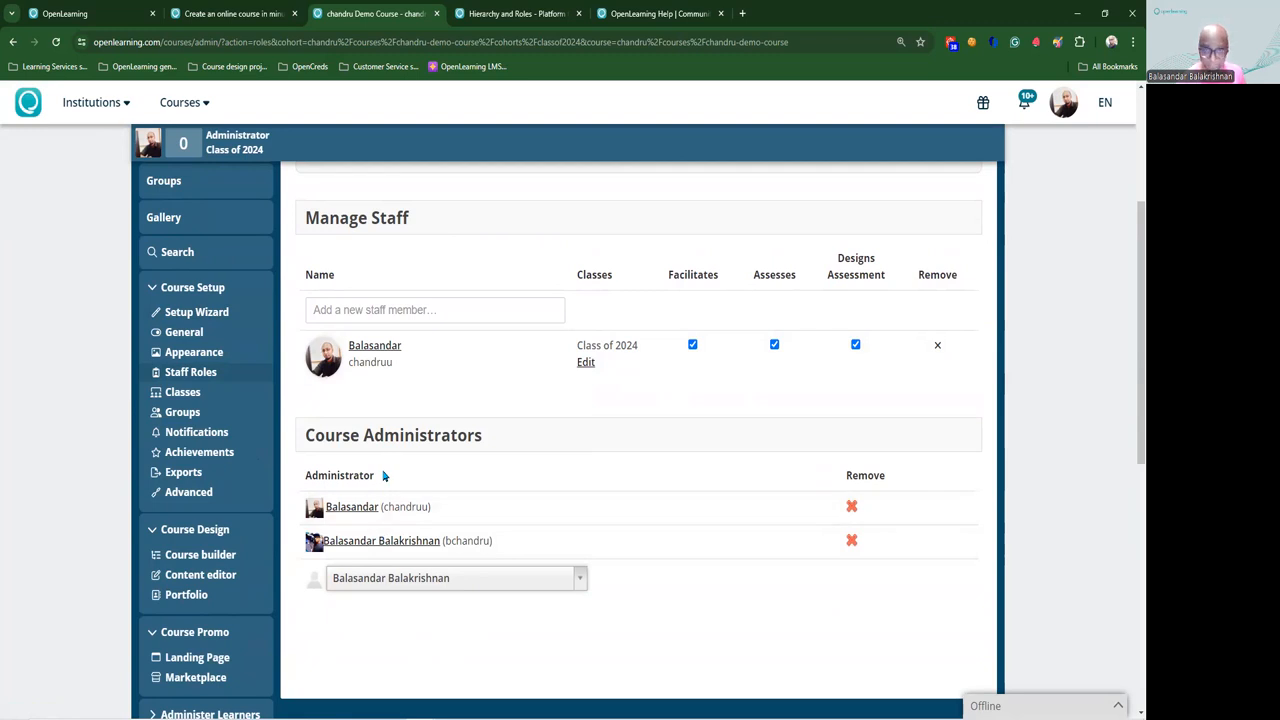
Step: Add the second user, found by e-mail, as Class of 2024 staff with no permissions
{"action": "left_click", "coordinate": [356, 310]}
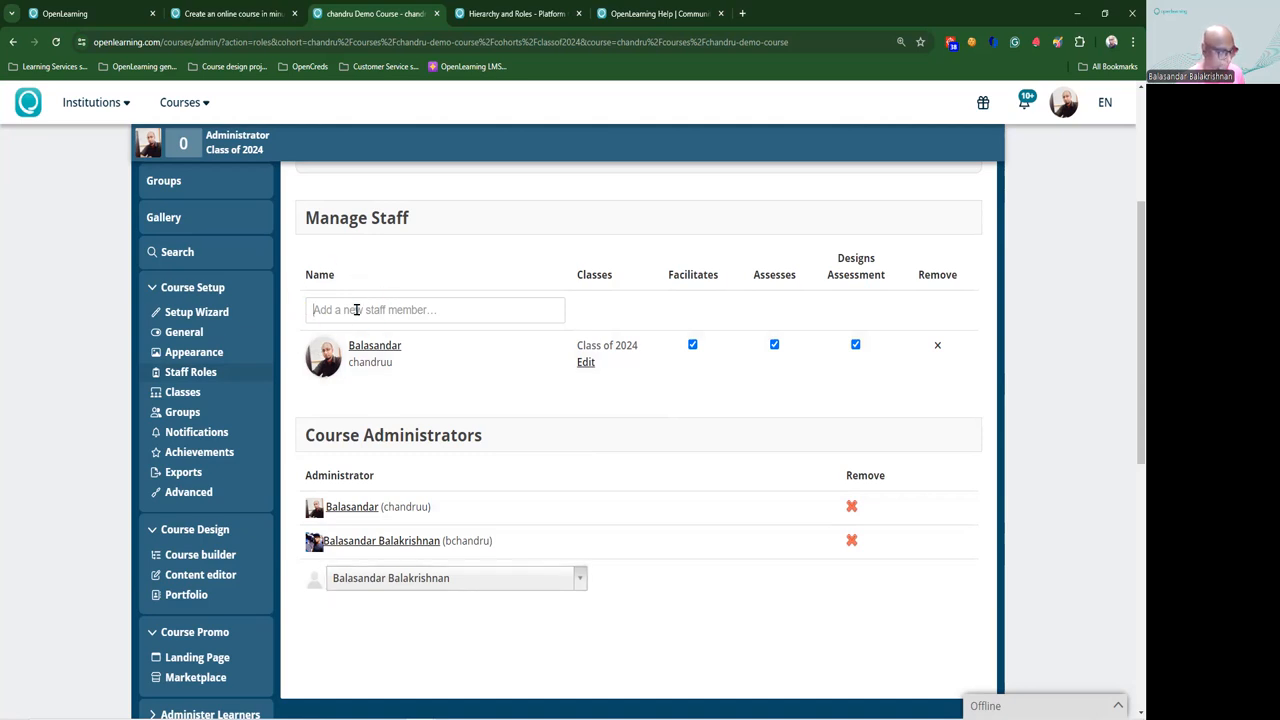
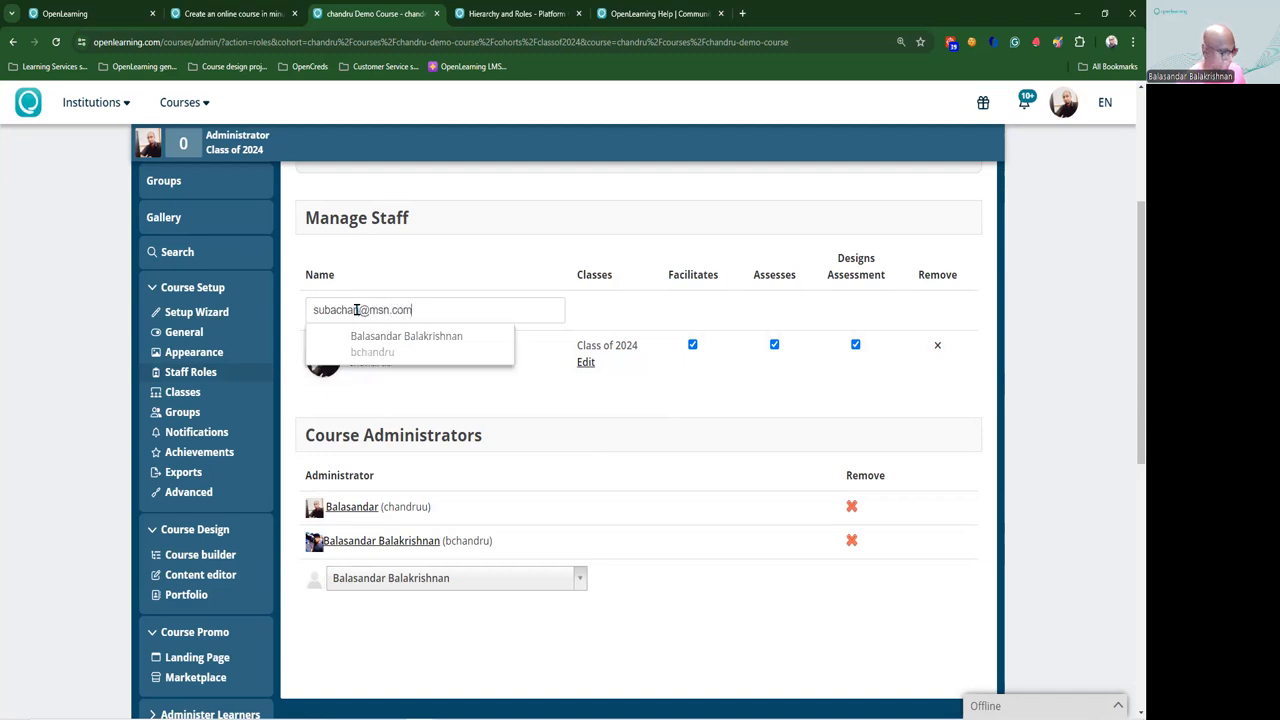
{"action": "left_click", "coordinate": [421, 350]}
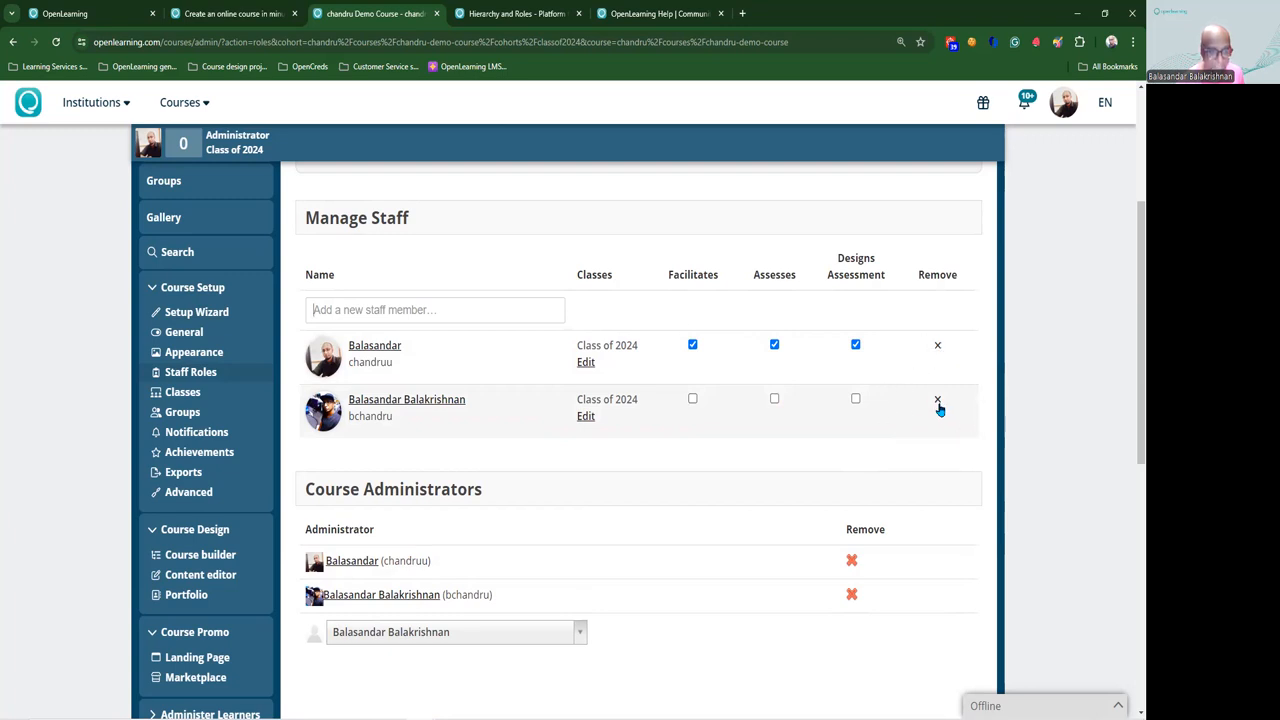
{"action": "scroll", "coordinate": [940, 409], "scroll_direction": "down", "scroll_amount": 1}
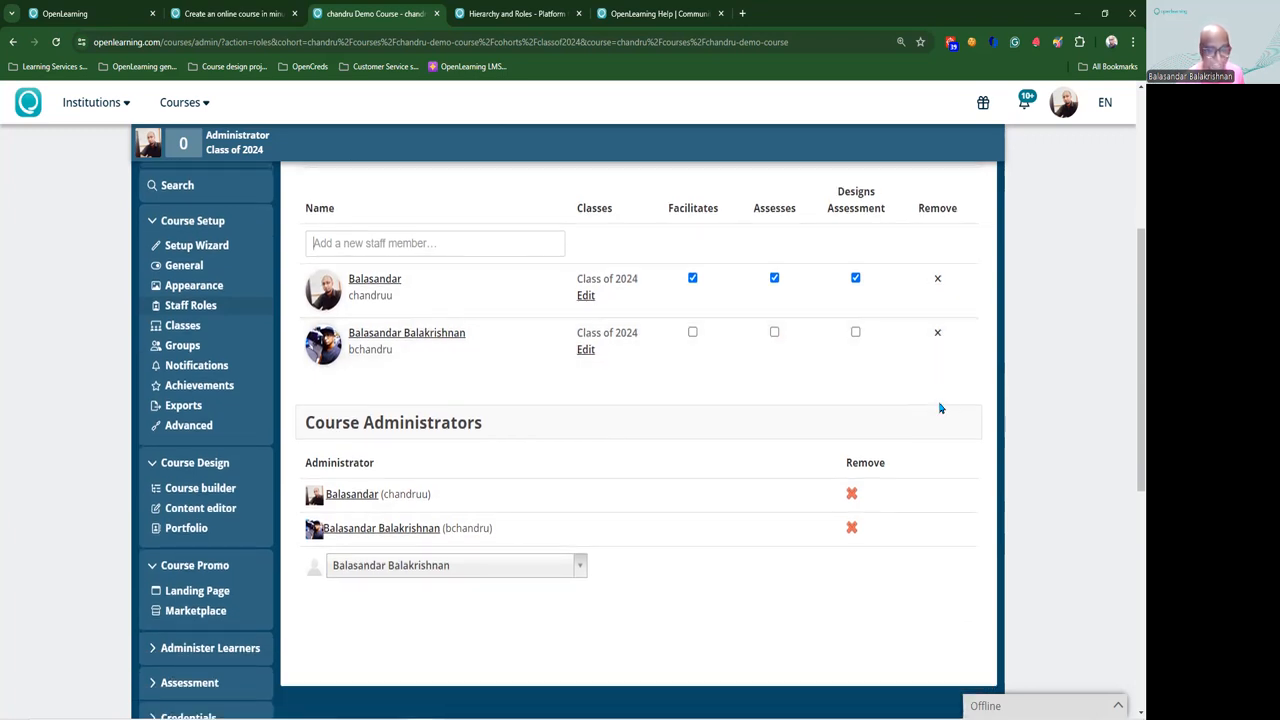
Step: Scroll through the Course Design help page's Course Creator Guides and Getting Started topics
{"action": "scroll", "coordinate": [936, 406], "scroll_direction": "up", "scroll_amount": 1}
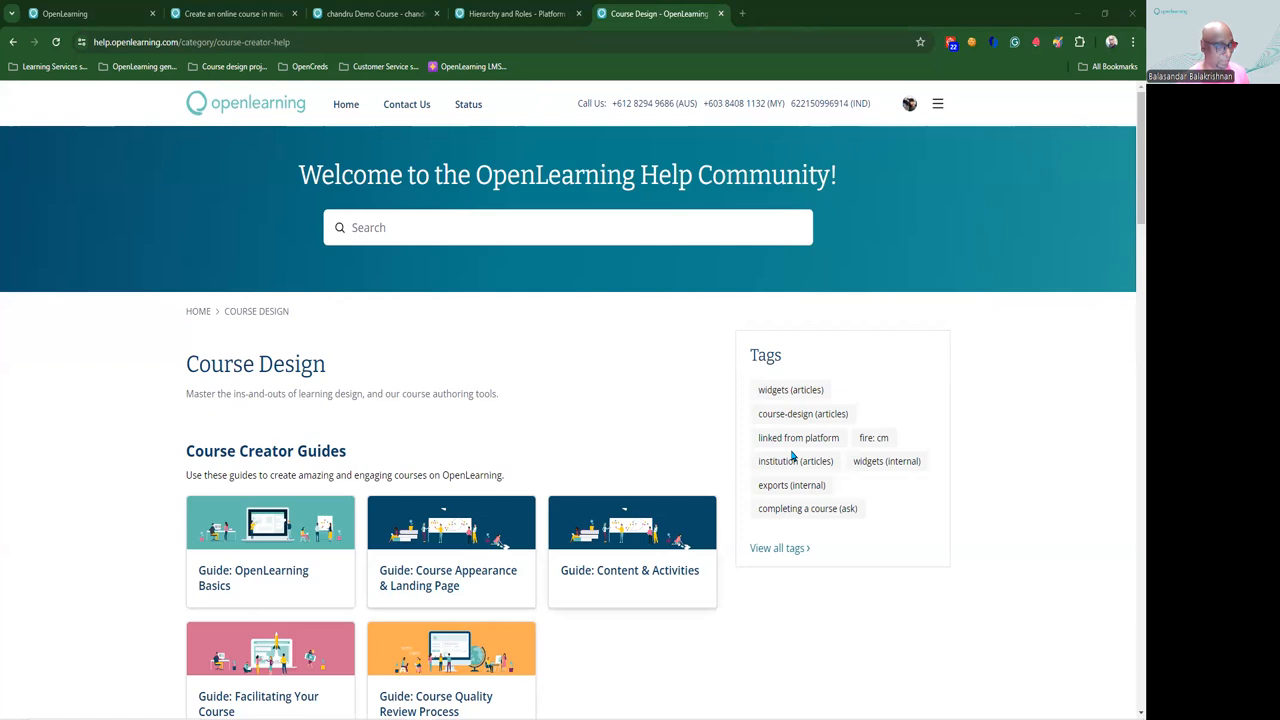
{"action": "scroll", "coordinate": [520, 433], "scroll_direction": "down", "scroll_amount": 2}
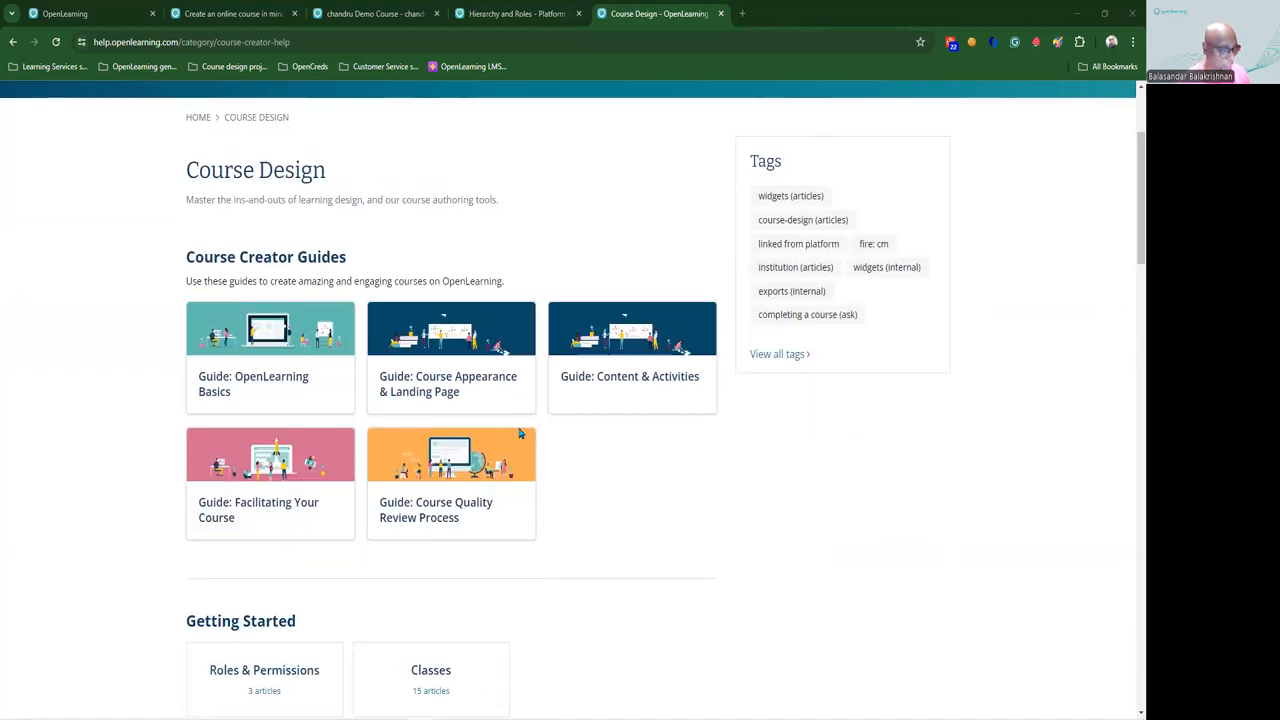
{"action": "scroll", "coordinate": [450, 390], "scroll_direction": "down", "scroll_amount": 2}
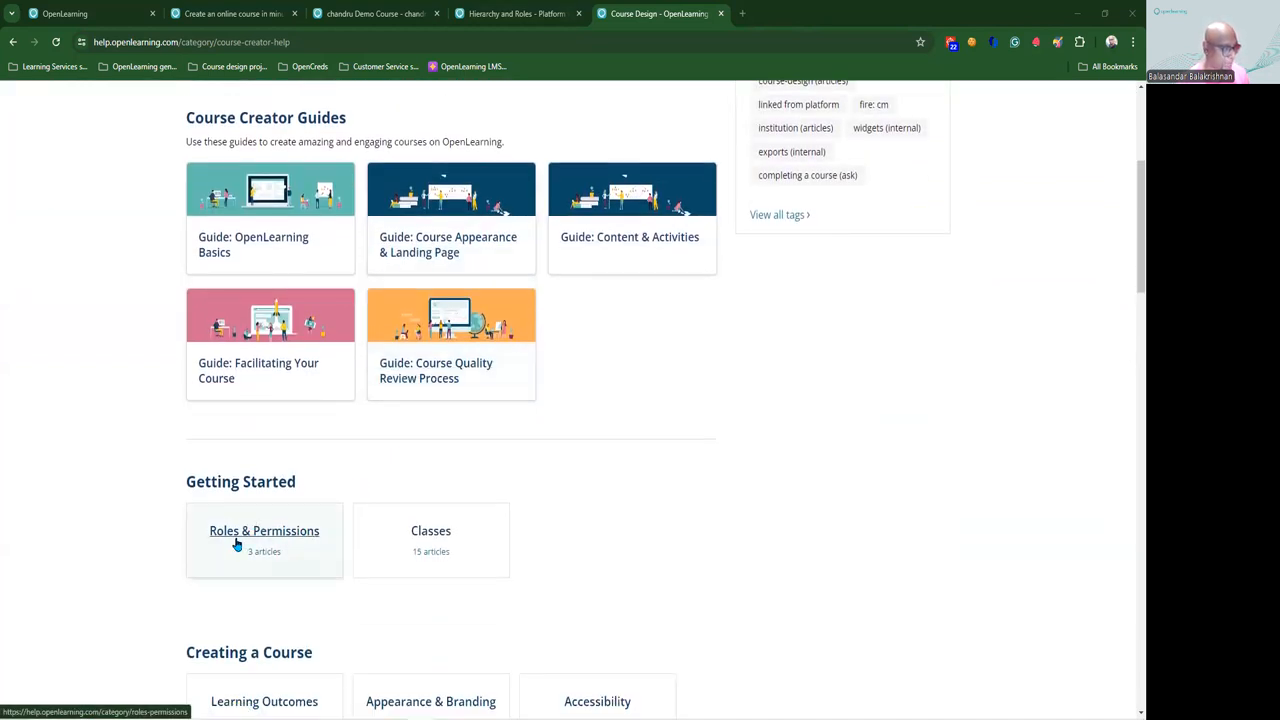
{"action": "scroll", "coordinate": [314, 523], "scroll_direction": "up", "scroll_amount": 2}
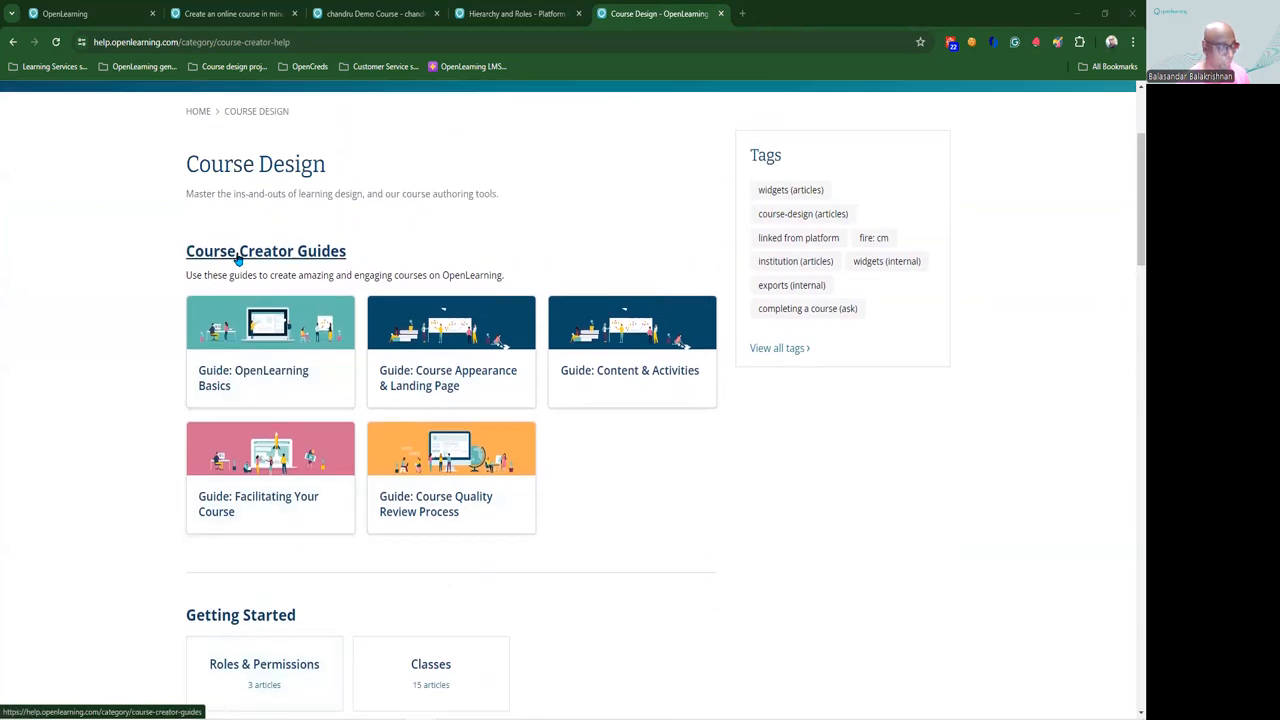